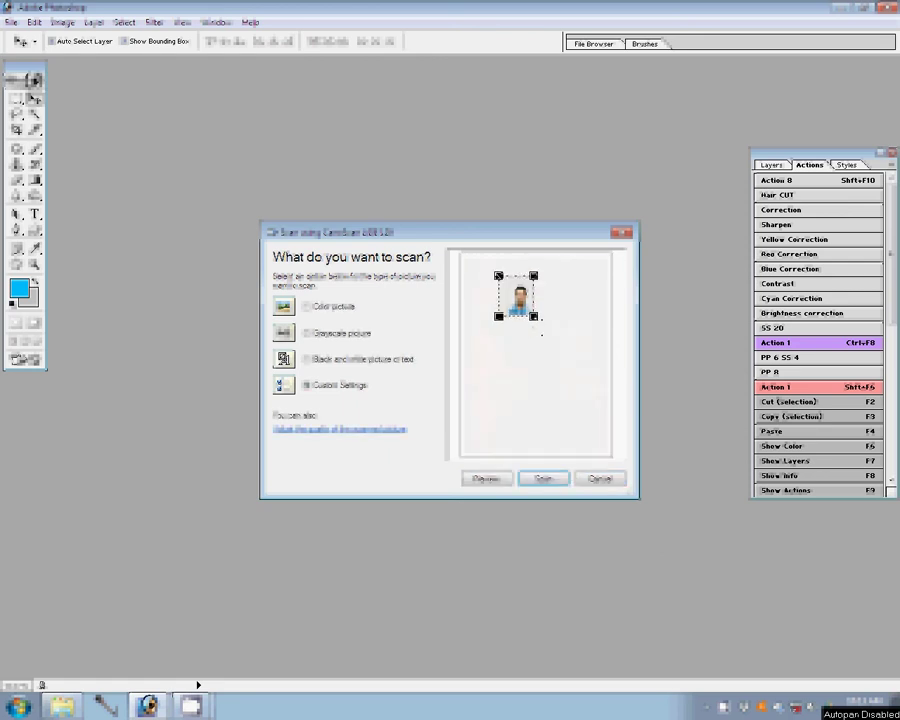
- Fit the CanoScan scan area snugly around the portrait and start the scan
{"action": "left_click_drag", "start_coordinate": [534, 316], "coordinate": [540, 321]}
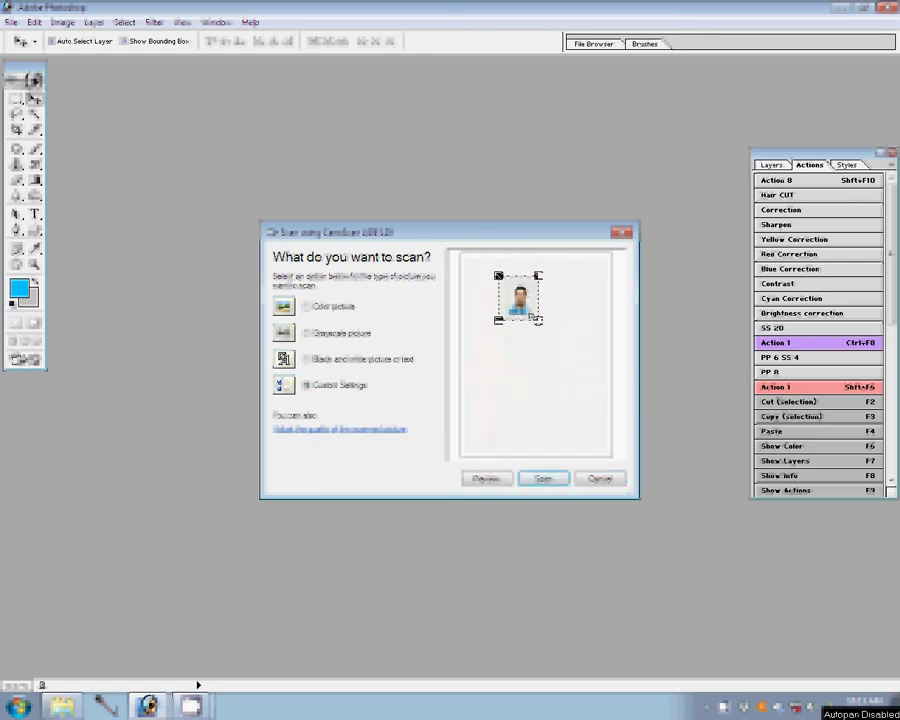
{"action": "left_click", "coordinate": [540, 480]}
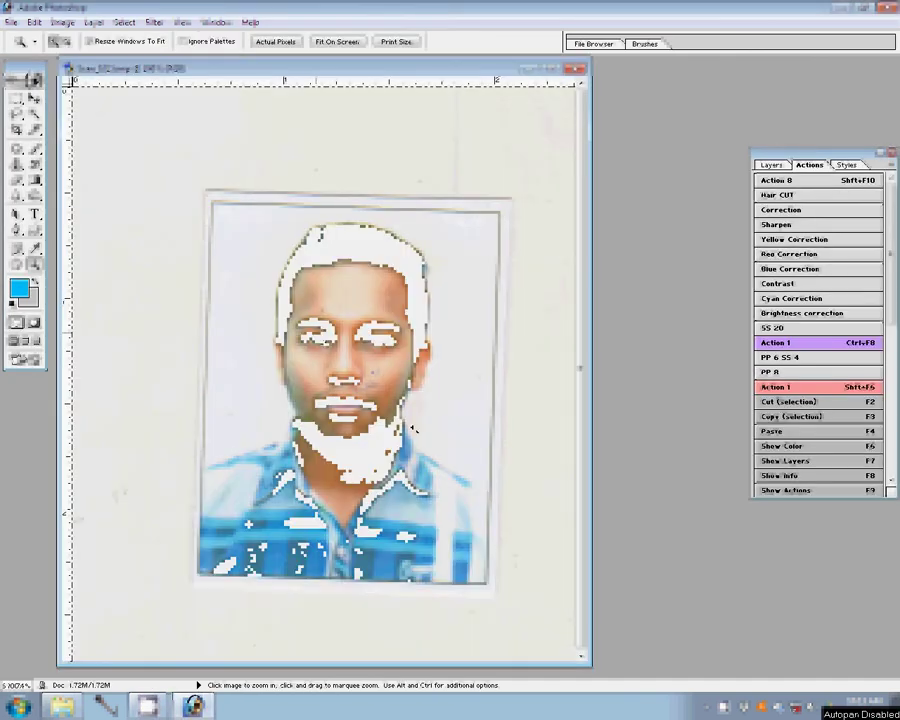
- Zoom in and patch out the purple blemishes beside and below the nose
{"action": "left_click", "coordinate": [545, 357]}
{"action": "key", "text": "s"}
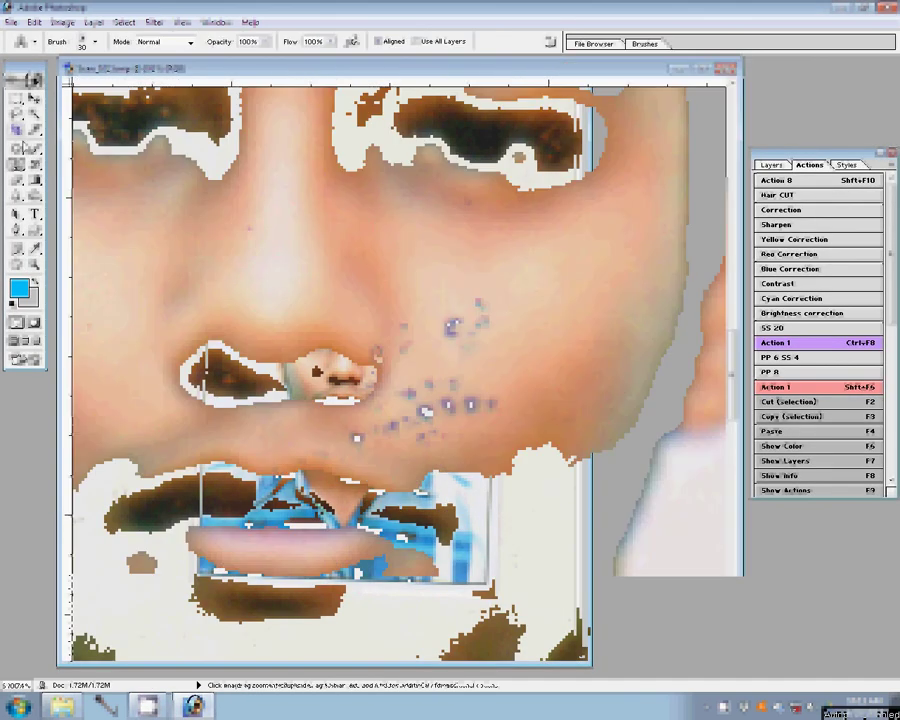
{"action": "left_click", "coordinate": [17, 146]}
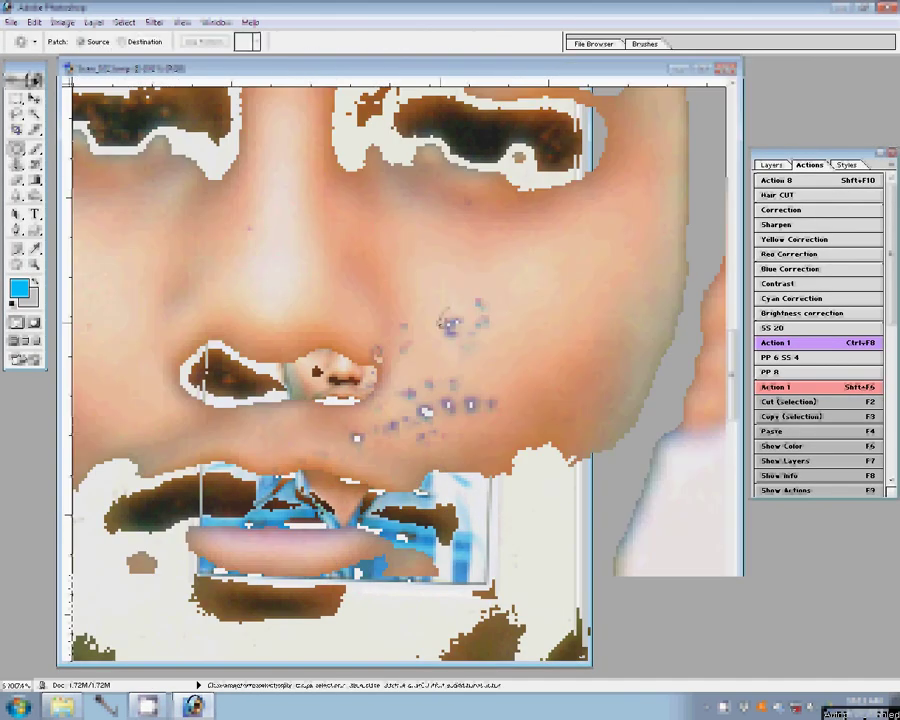
{"action": "left_click_drag", "start_coordinate": [452, 318], "coordinate": [495, 298]}
{"action": "left_click", "coordinate": [548, 299]}
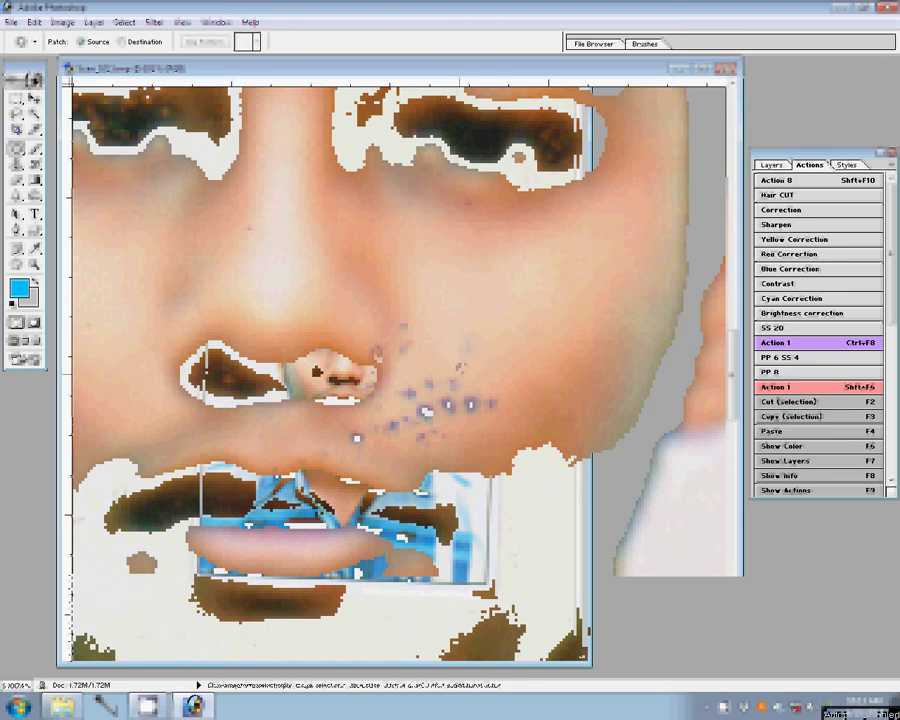
{"action": "mouse_move", "coordinate": [442, 376]}
{"action": "left_mouse_down"}
{"action": "mouse_move", "coordinate": [396, 396]}
{"action": "mouse_move", "coordinate": [513, 331]}
{"action": "left_mouse_up"}
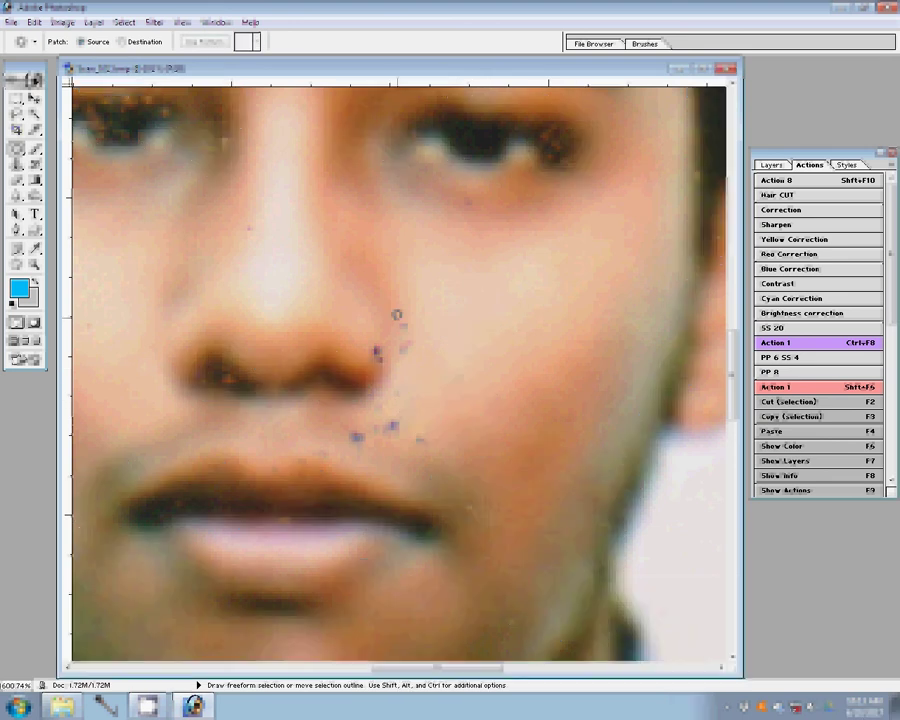
{"action": "left_click_drag", "start_coordinate": [440, 310], "coordinate": [374, 348]}
- Patch the spots beside the mouth and nose and the forehead mark, then zoom out
{"action": "mouse_move", "coordinate": [380, 410]}
{"action": "left_mouse_down"}
{"action": "mouse_move", "coordinate": [384, 404]}
{"action": "mouse_move", "coordinate": [355, 420]}
{"action": "mouse_move", "coordinate": [462, 490]}
{"action": "left_mouse_up"}
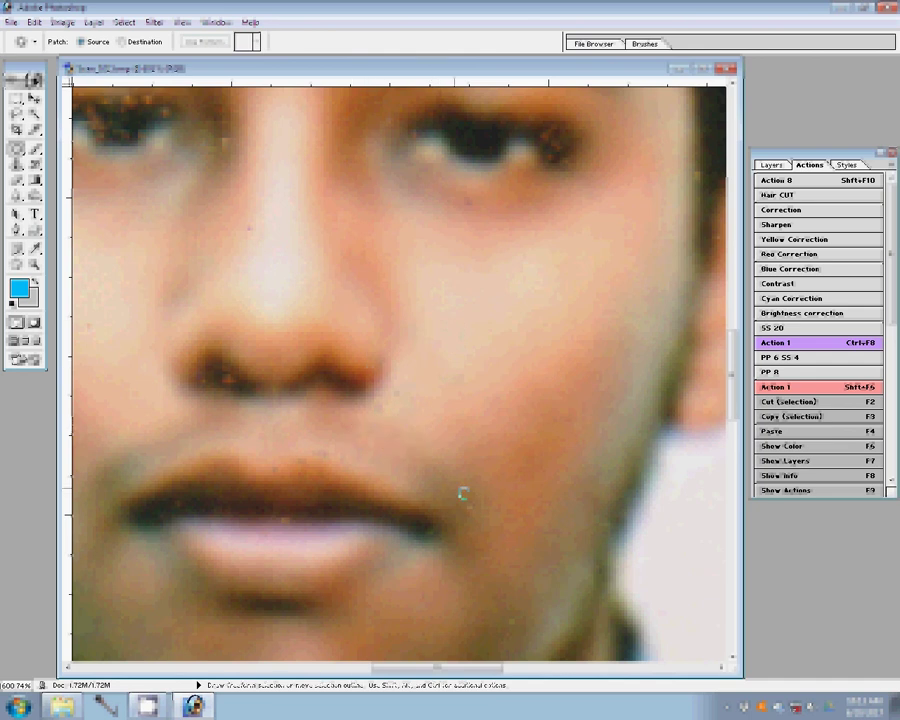
{"action": "scroll", "coordinate": [495, 500], "scroll_direction": "up", "scroll_amount": 3}
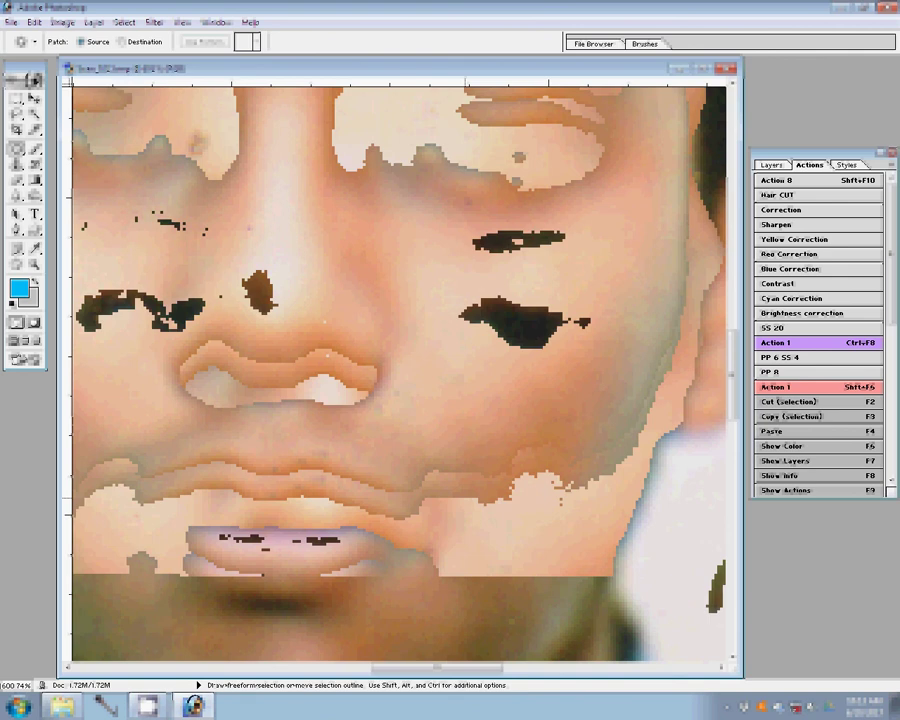
{"action": "left_click_drag", "start_coordinate": [276, 353], "coordinate": [321, 436]}
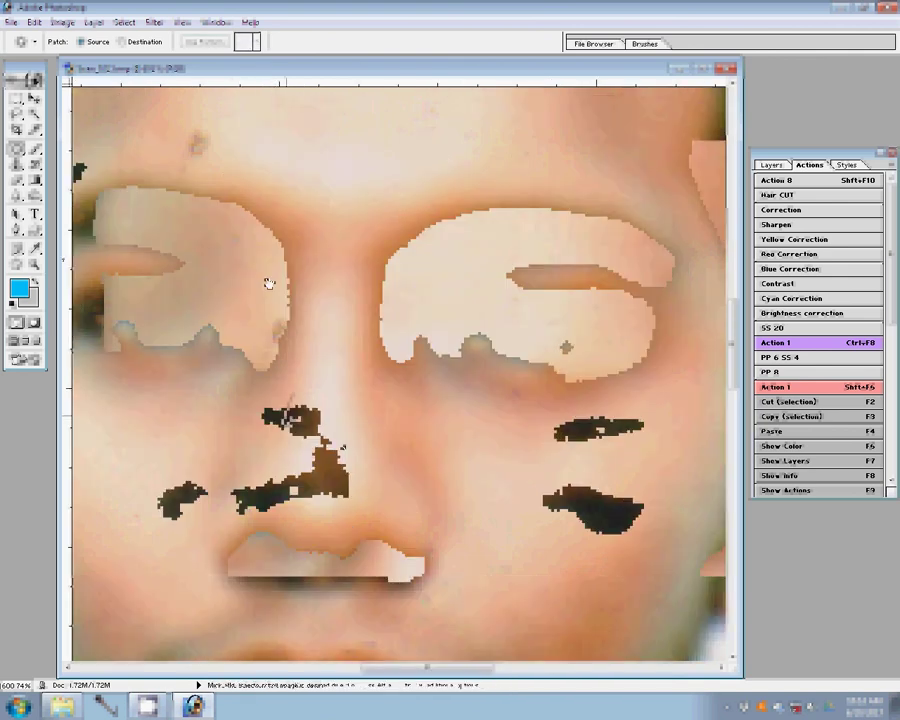
{"action": "scroll", "coordinate": [268, 284], "scroll_direction": "up", "scroll_amount": 3}
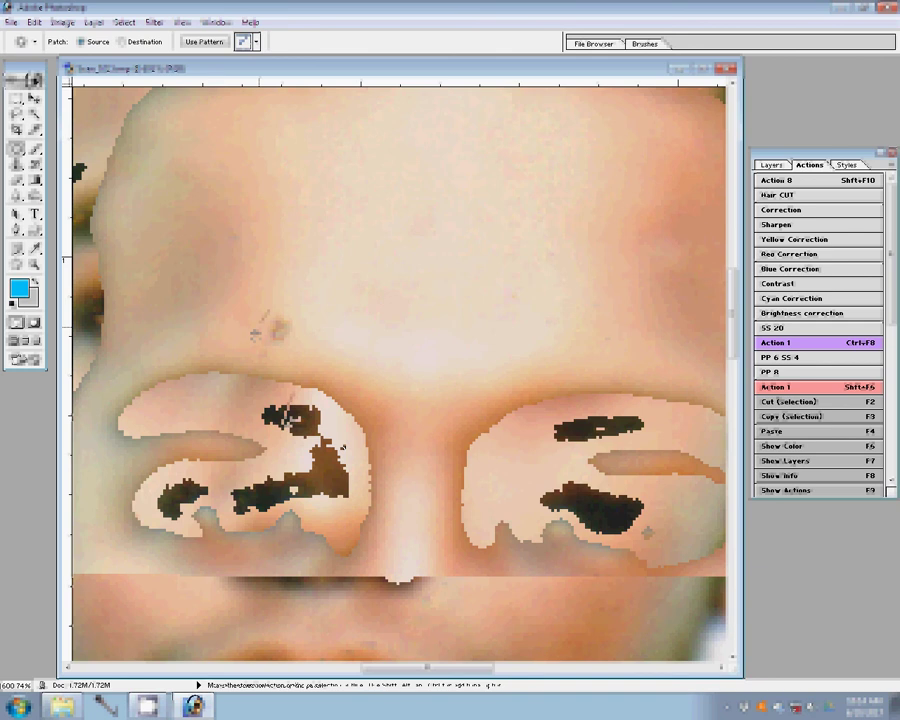
{"action": "left_click_drag", "start_coordinate": [197, 214], "coordinate": [276, 250]}
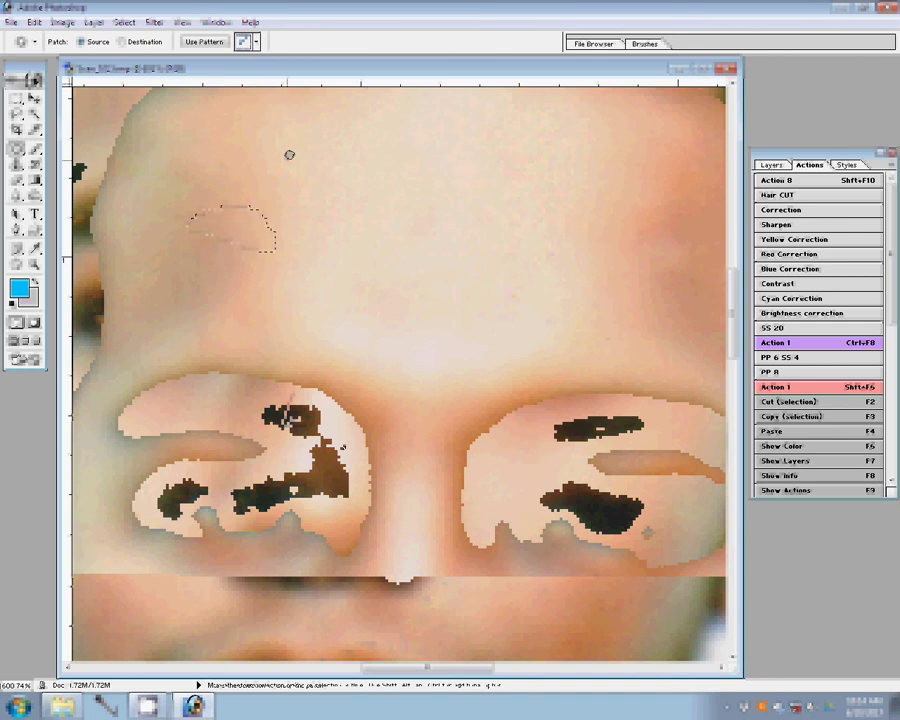
{"action": "left_click", "coordinate": [289, 155]}
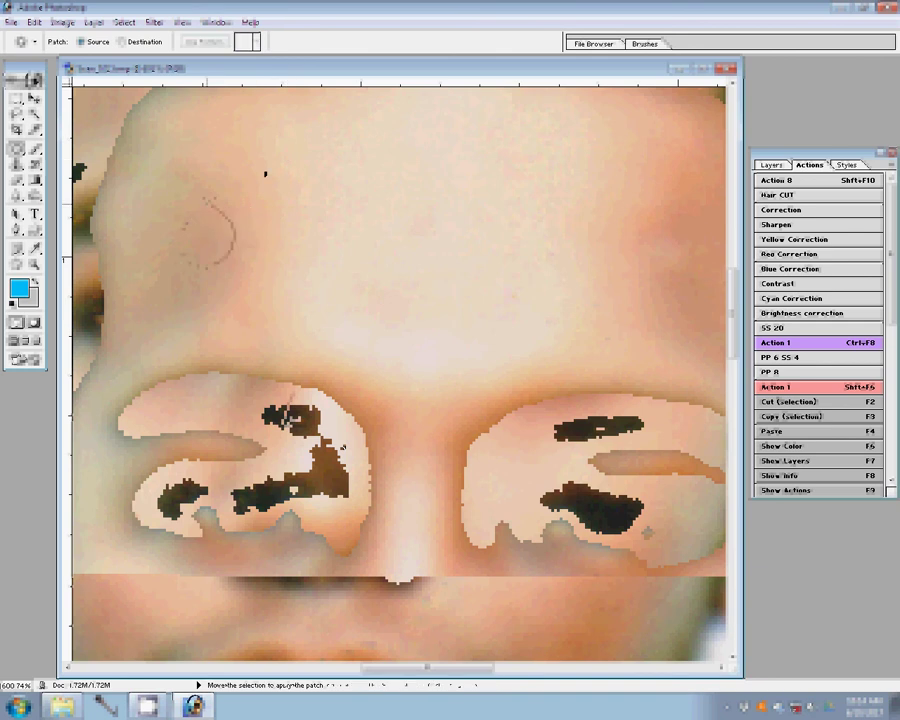
{"action": "left_click", "coordinate": [34, 264]}
{"action": "left_click", "coordinate": [334, 43]}
- Crop the tilted scan to a 3.4 × 4.4 cm passport frame and bring up Levels
{"action": "key", "text": "c"}
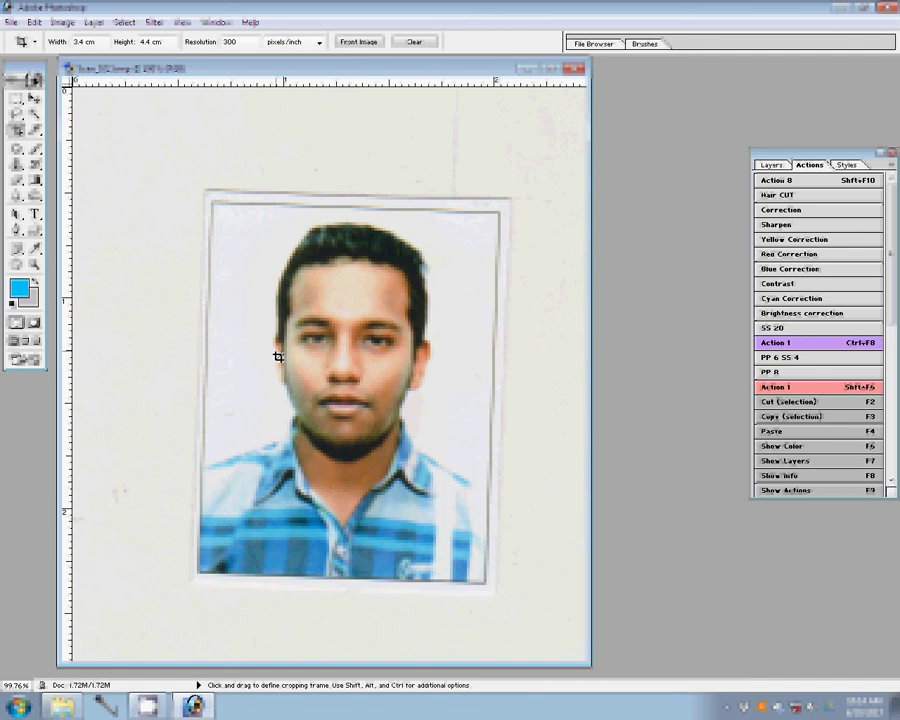
{"action": "left_click_drag", "start_coordinate": [214, 214], "coordinate": [506, 570]}
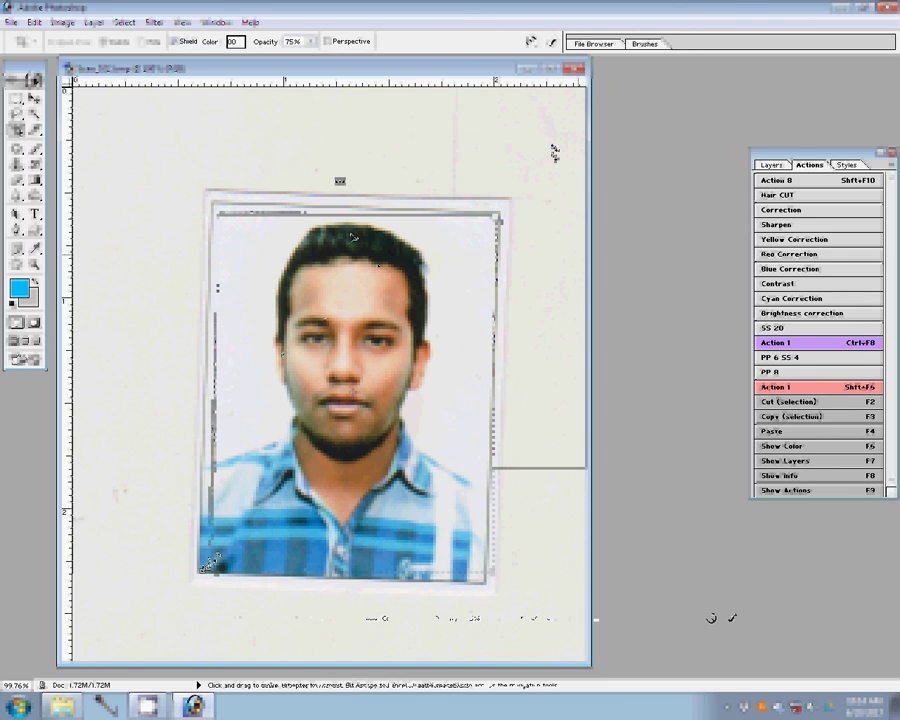
{"action": "key", "text": "Return"}
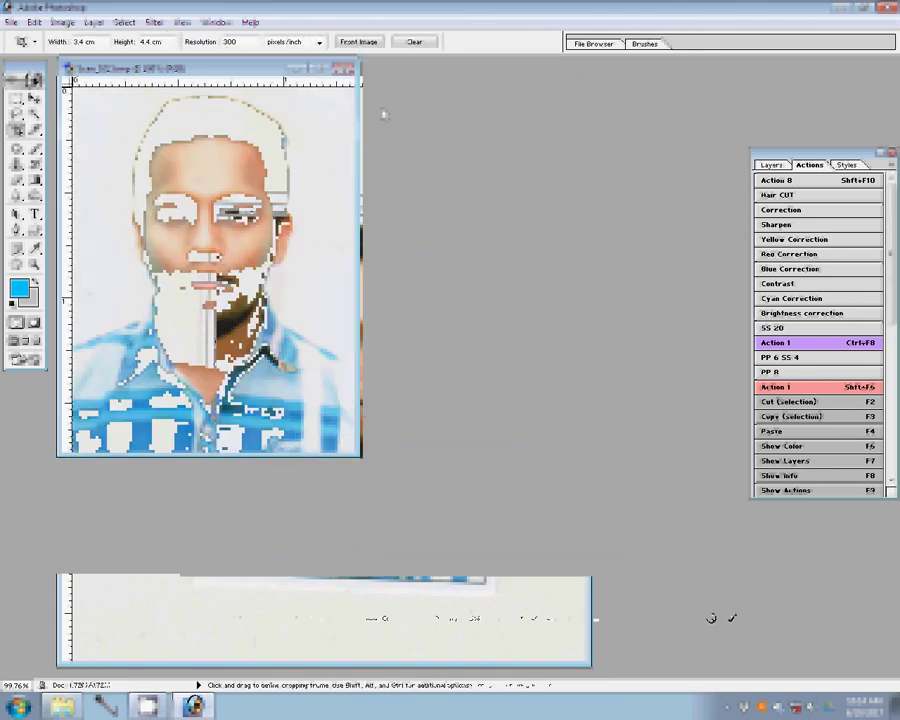
{"action": "key", "text": "ctrl+l"}
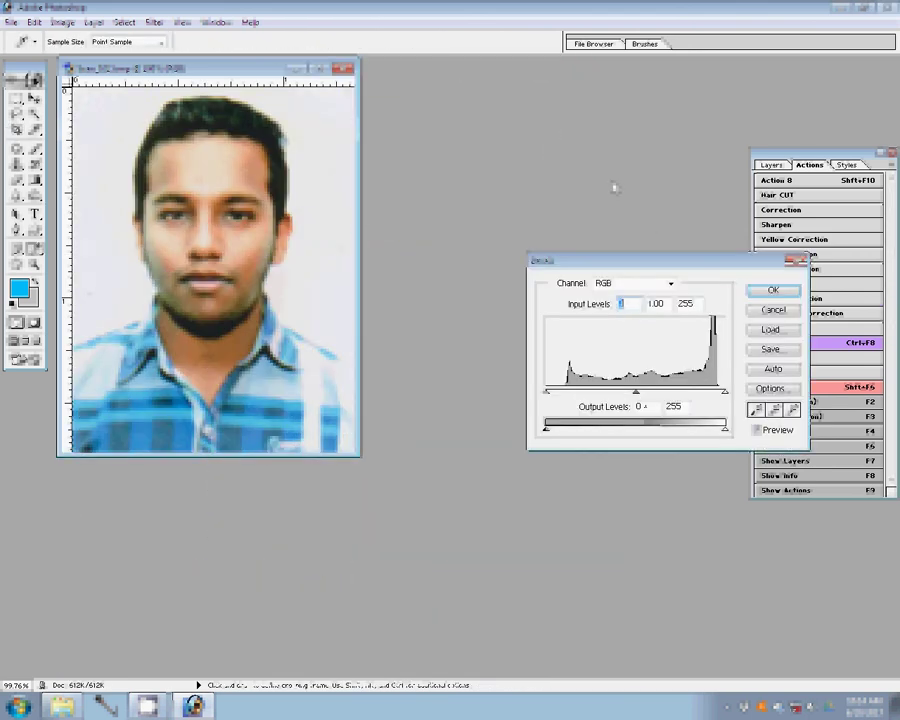
- Set Levels midtone gamma to 0.83 and Color Balance Yellow–Blue to -10
{"action": "left_click_drag", "start_coordinate": [636, 391], "coordinate": [647, 392]}
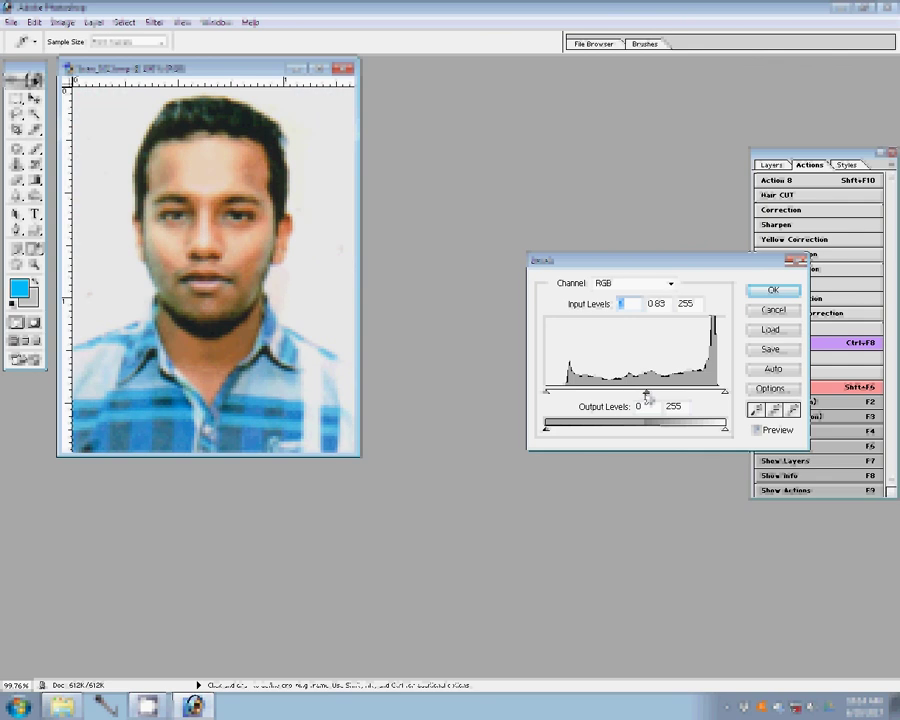
{"action": "key", "text": "Return"}
{"action": "key", "text": "ctrl+b"}
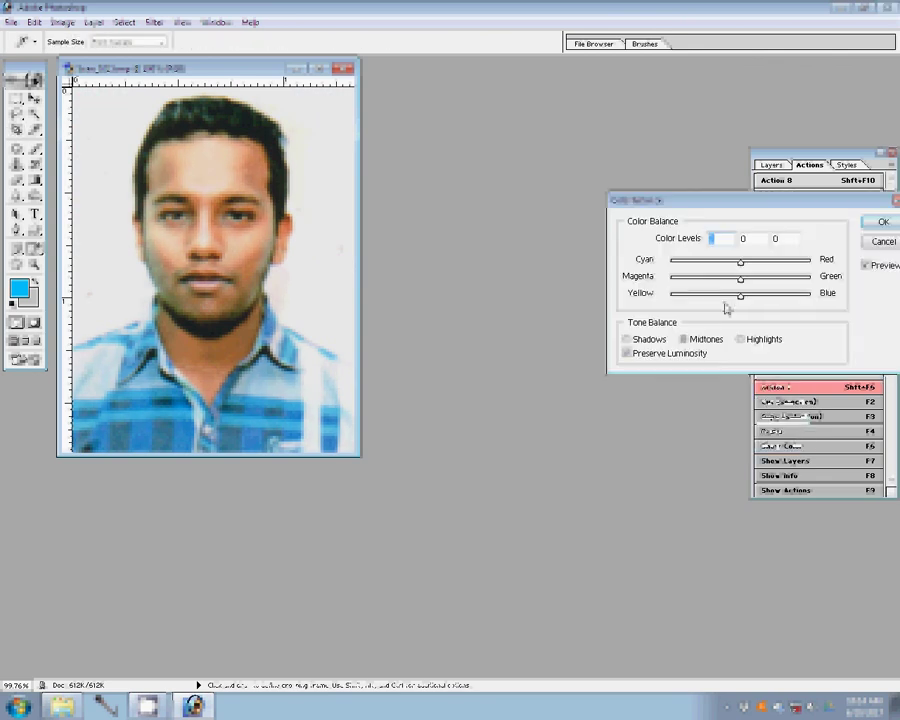
{"action": "left_click", "coordinate": [734, 297]}
{"action": "left_click", "coordinate": [870, 228]}
- Clone over the lower beard on the neck with a 20 px brush, then fit the photo on screen
{"action": "key", "text": "c"}
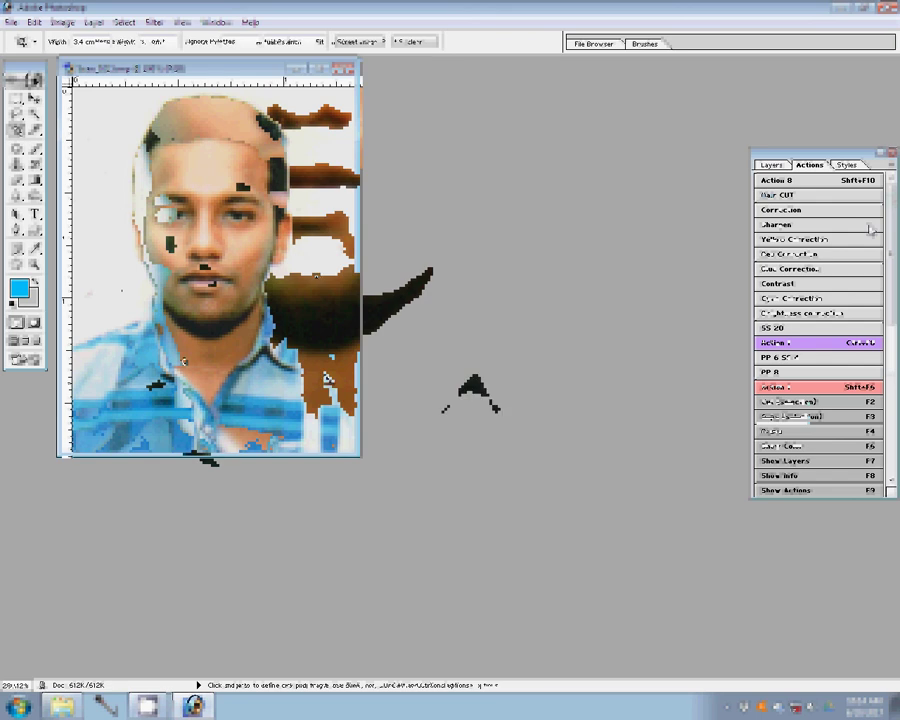
{"action": "key", "text": "z"}
{"action": "left_click", "coordinate": [310, 390]}
{"action": "key", "text": "s"}
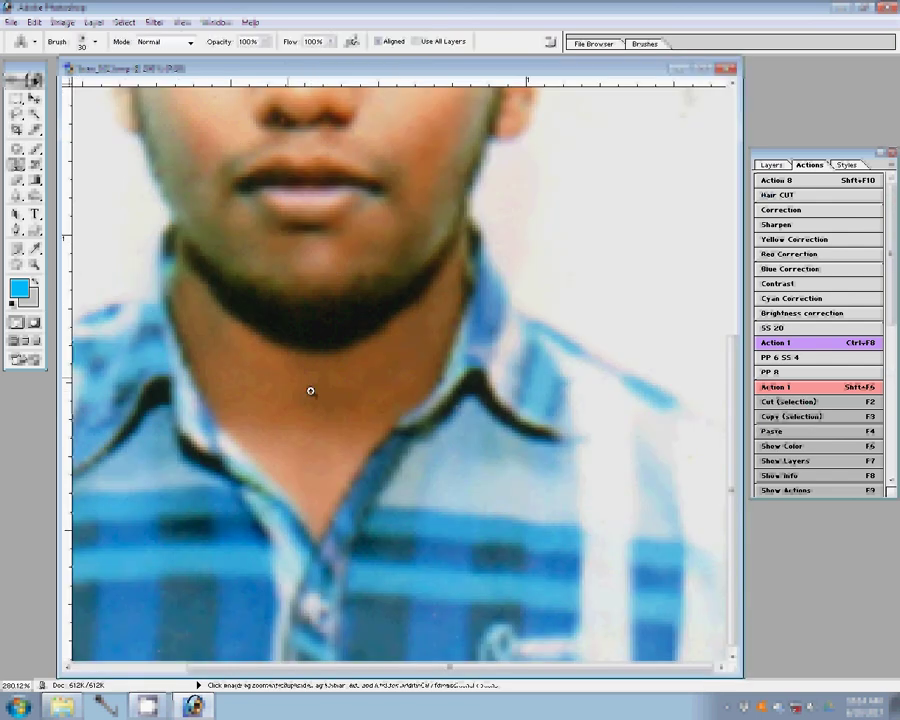
{"action": "key", "text": "bracketleft"}
{"action": "key", "text": "ctrl+alt+z"}
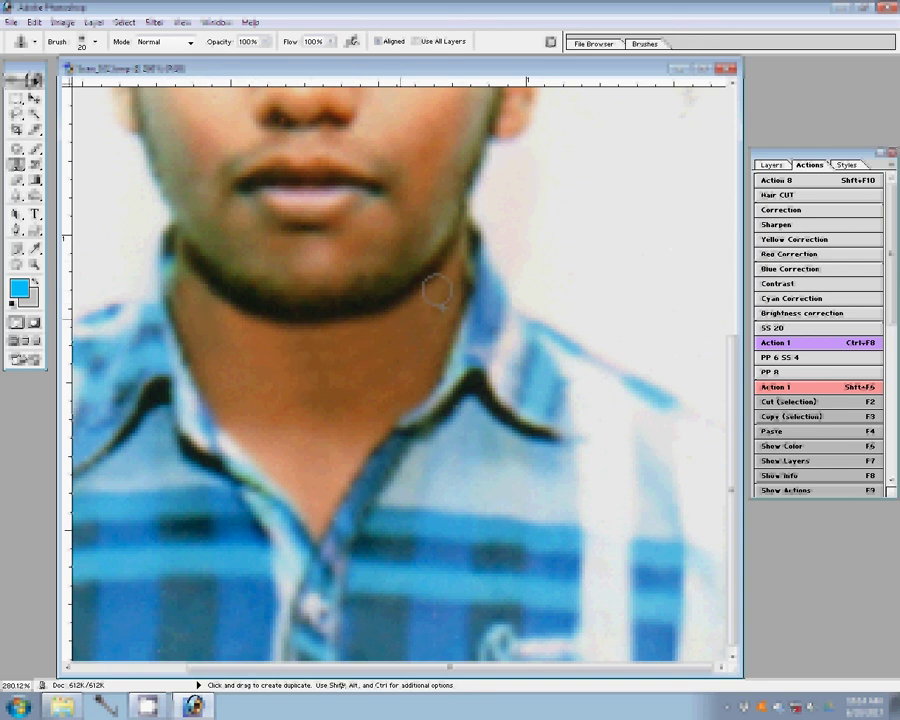
{"action": "key", "text": "z"}
{"action": "right_click", "coordinate": [372, 412]}
{"action": "left_click", "coordinate": [400, 416]}
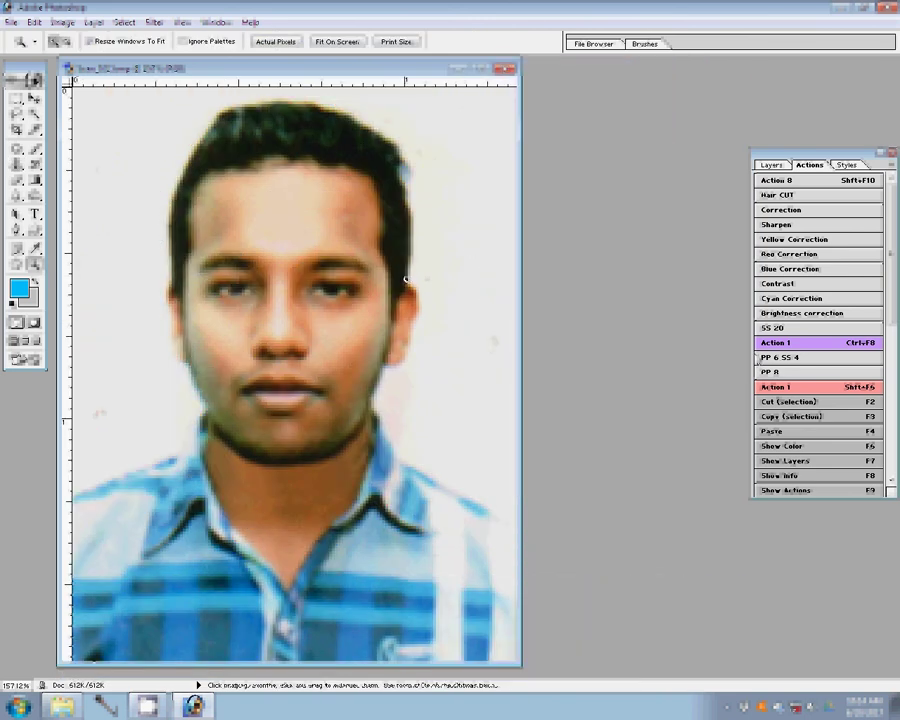
- Run the PP 8 action to tile the portrait into a sheet, then nudge its color balance toward magenta
{"action": "left_click", "coordinate": [790, 371]}
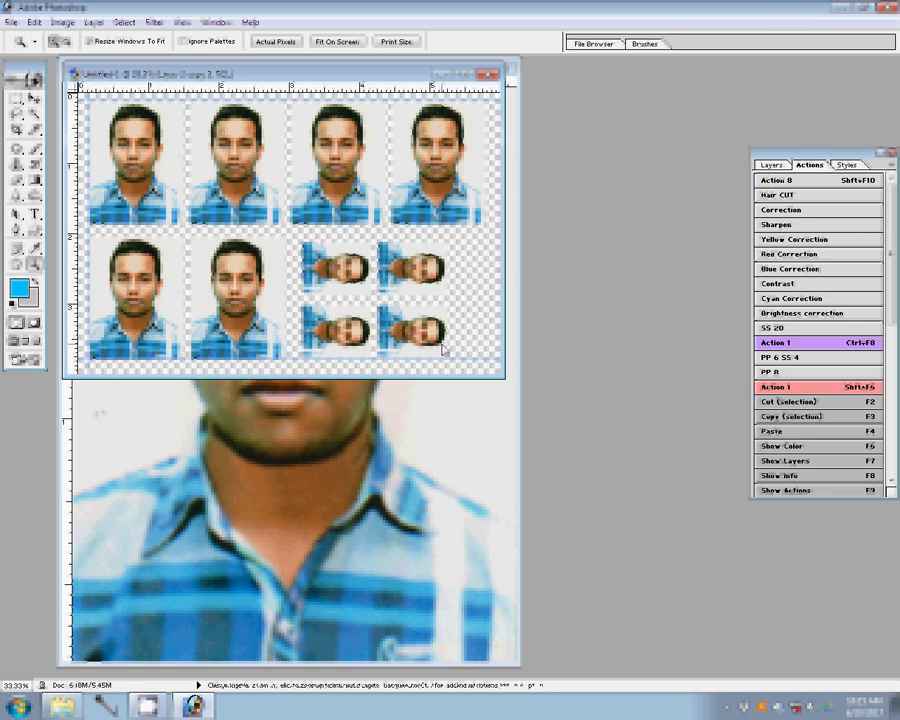
{"action": "left_click", "coordinate": [60, 22]}
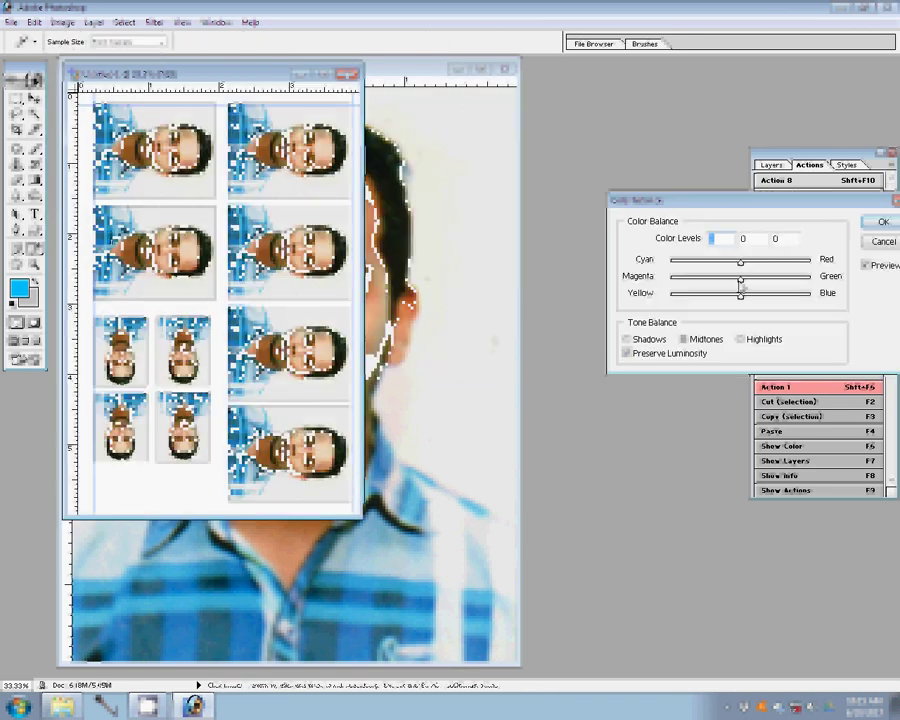
{"action": "left_click_drag", "start_coordinate": [741, 285], "coordinate": [741, 287]}
{"action": "key", "text": "Return"}
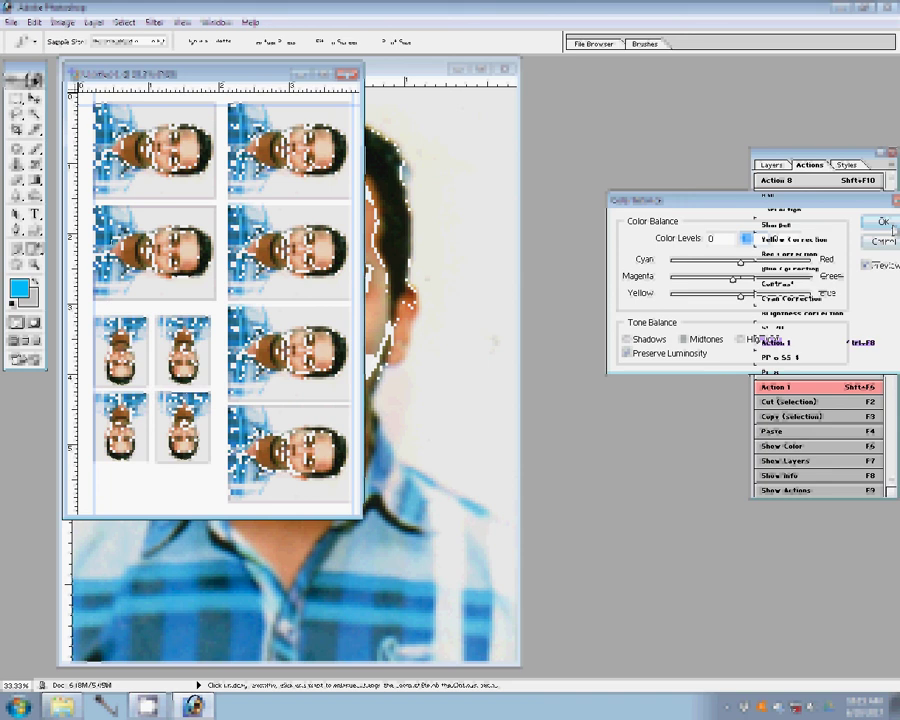
{"action": "left_click", "coordinate": [10, 22]}
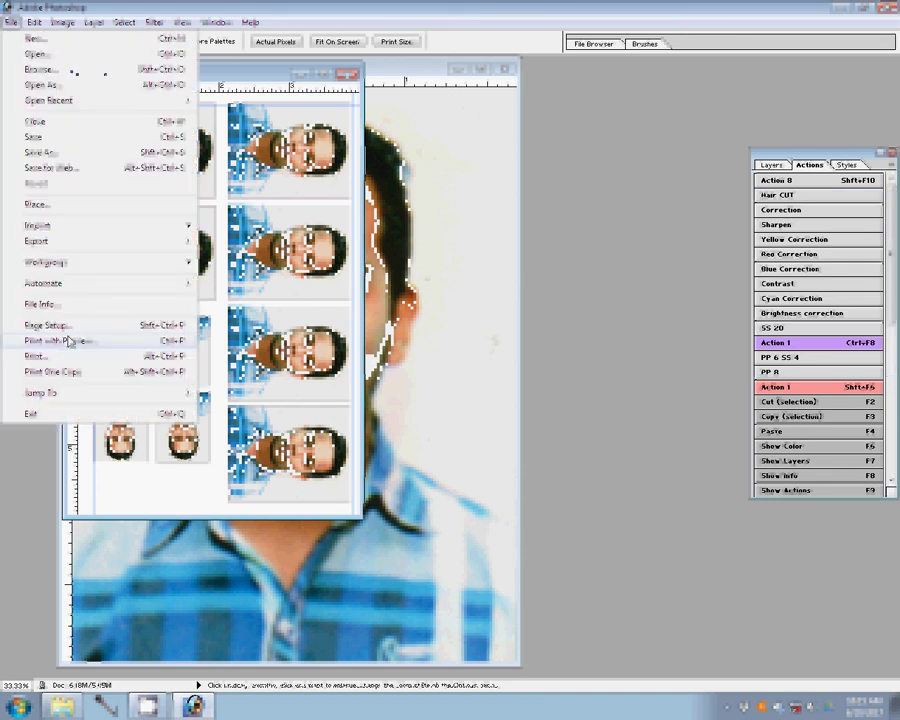
- Print the passport-photo sheet with Scale to Fit Media ticked, confirming in the printer dialog
{"action": "left_click", "coordinate": [50, 338]}
{"action": "left_click", "coordinate": [422, 182]}
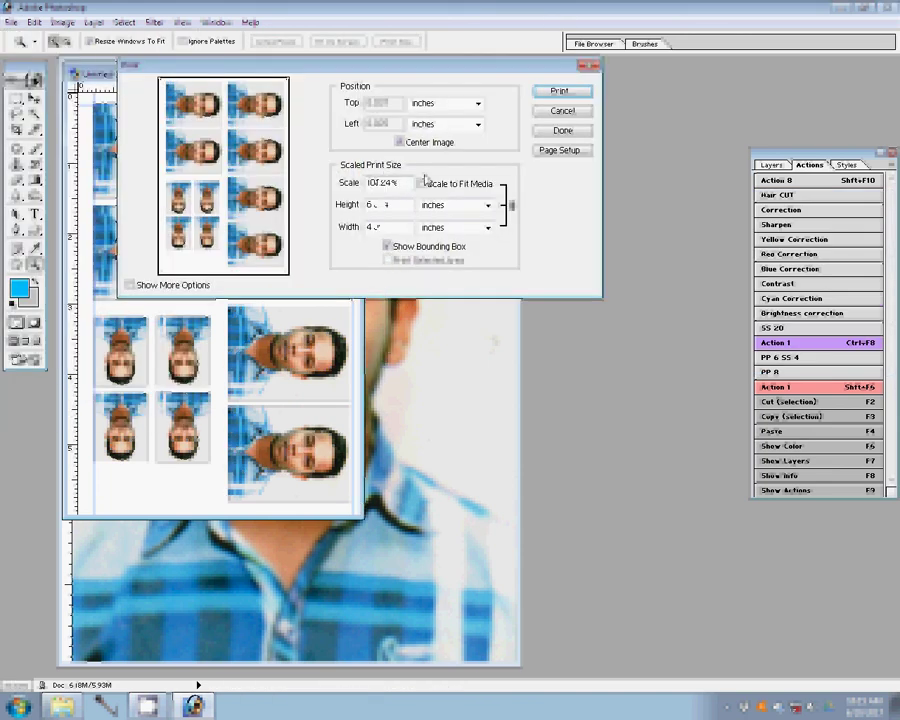
{"action": "left_click", "coordinate": [557, 92]}
{"action": "left_click", "coordinate": [487, 264]}
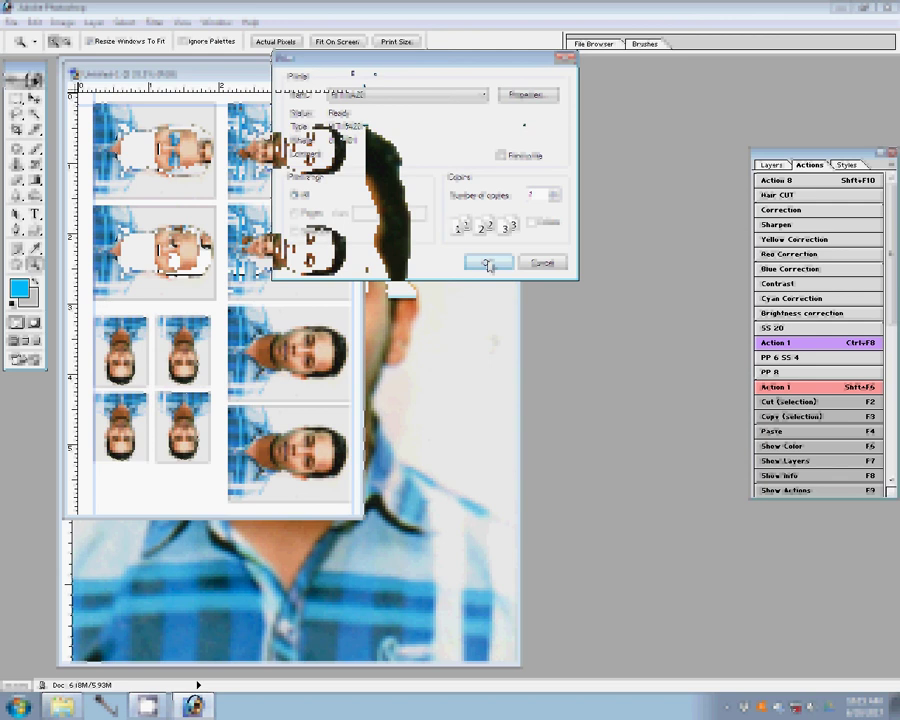